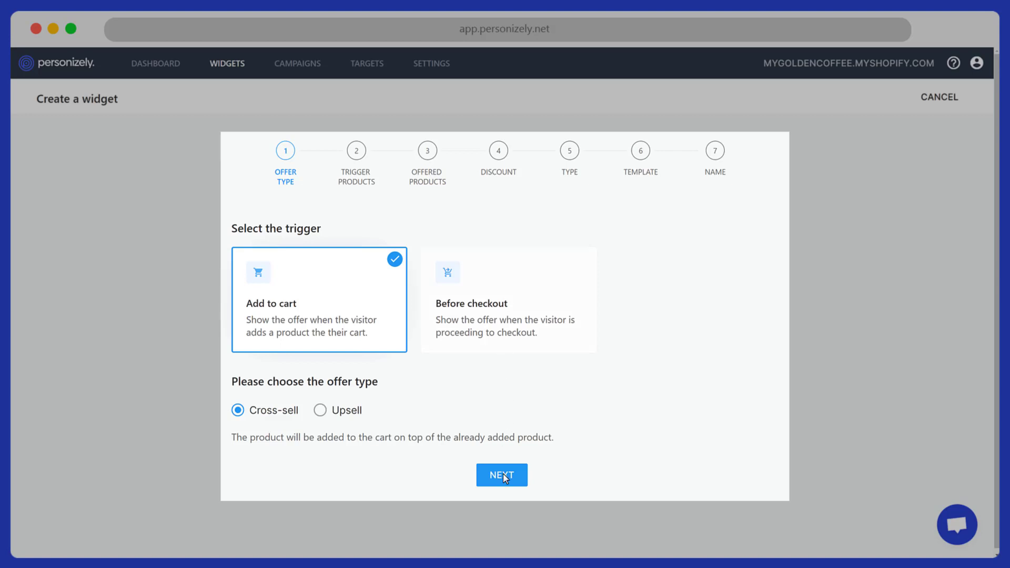
Keep the add-to-cart cross-sell offer and set the 20 capsules product as its trigger.
click(503, 477)
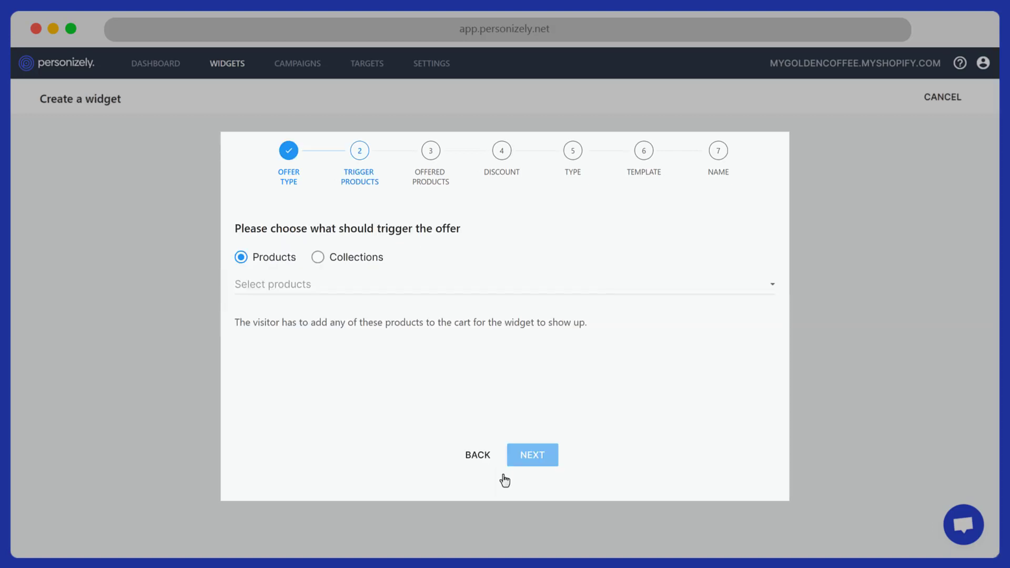
click(317, 289)
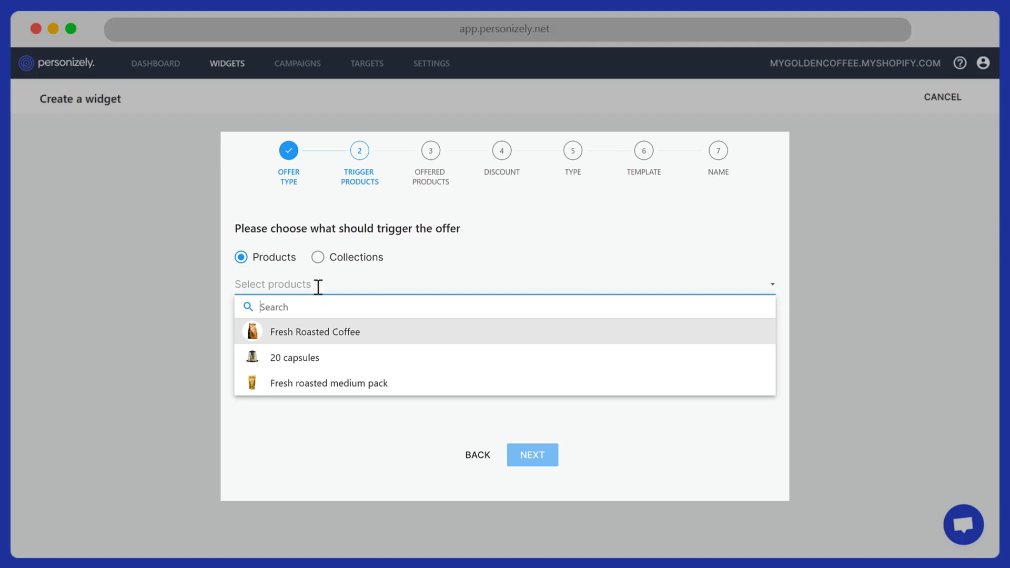
click(326, 363)
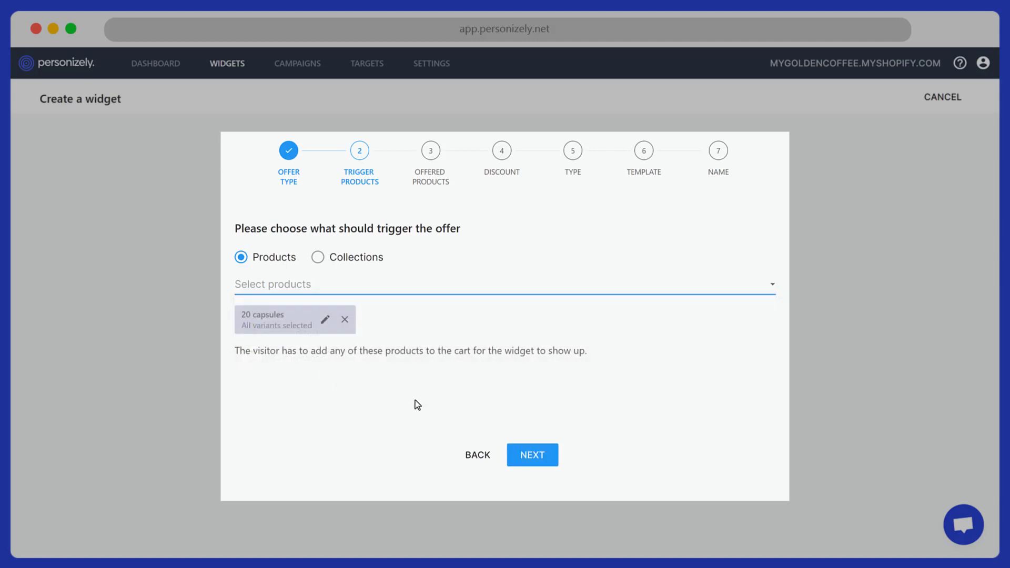
click(534, 458)
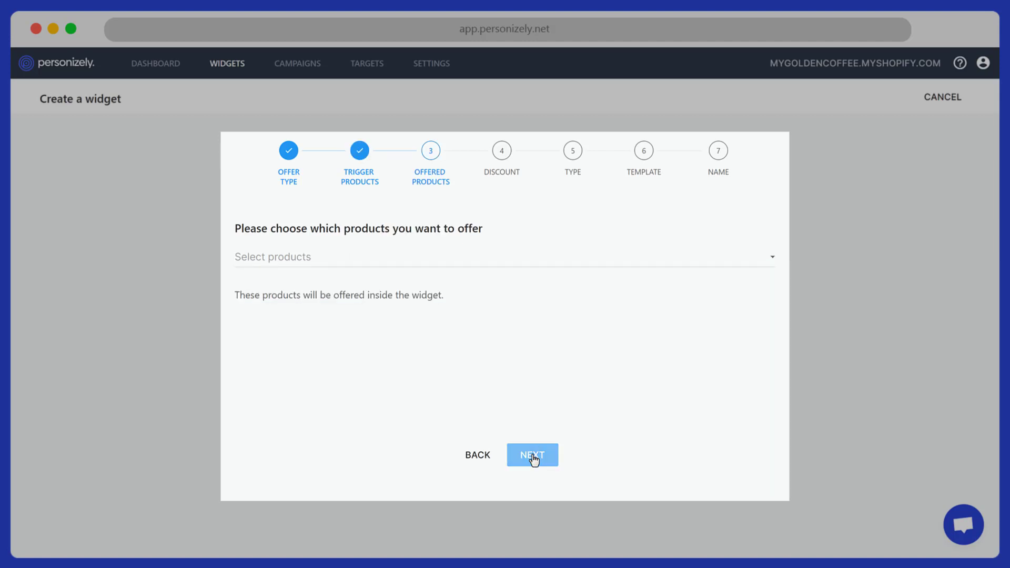
Choose Fresh Roasted Coffee and Fresh roasted medium pack as the products offered in the widget.
click(303, 272)
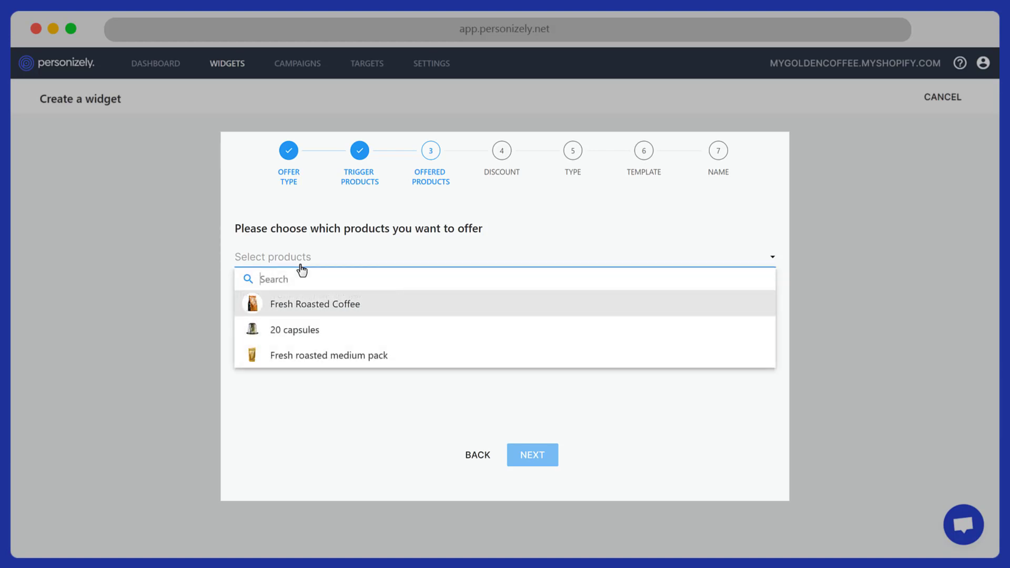
click(306, 311)
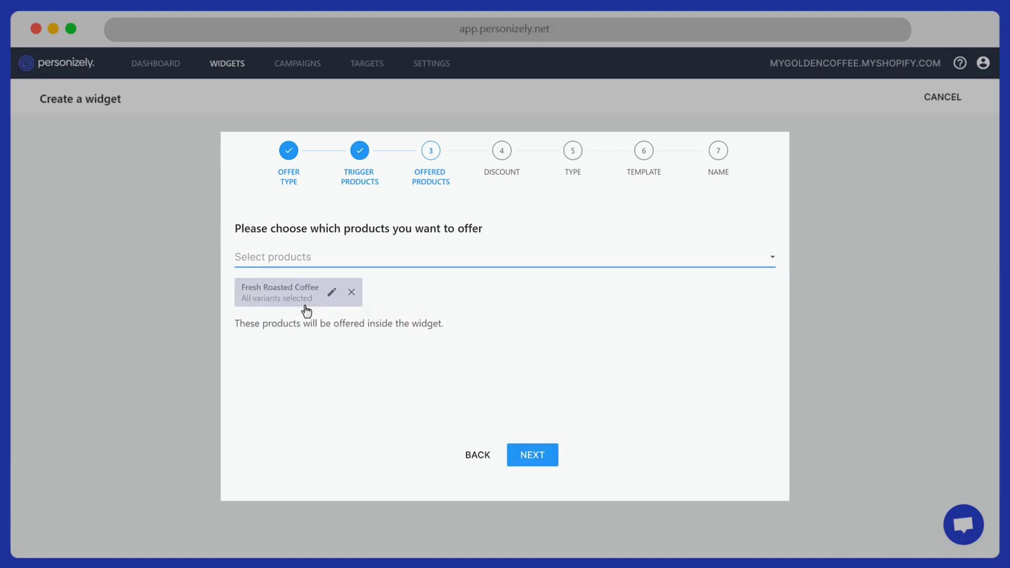
click(302, 265)
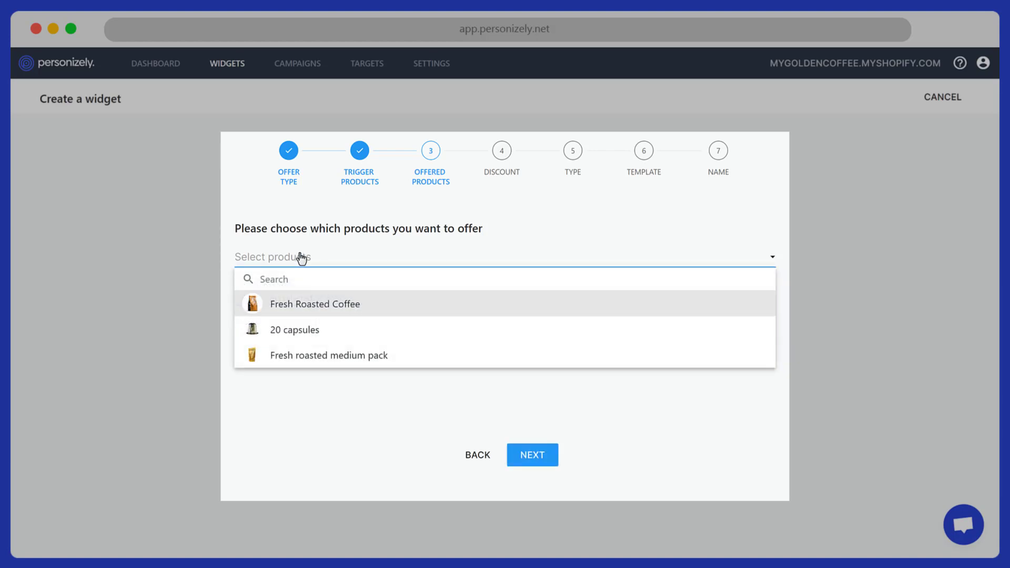
click(297, 358)
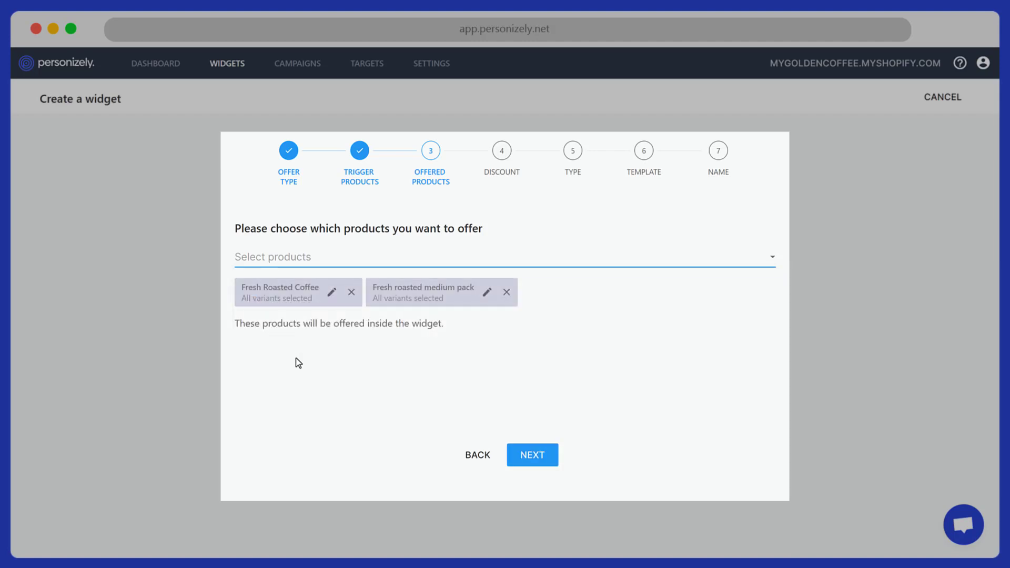
click(533, 456)
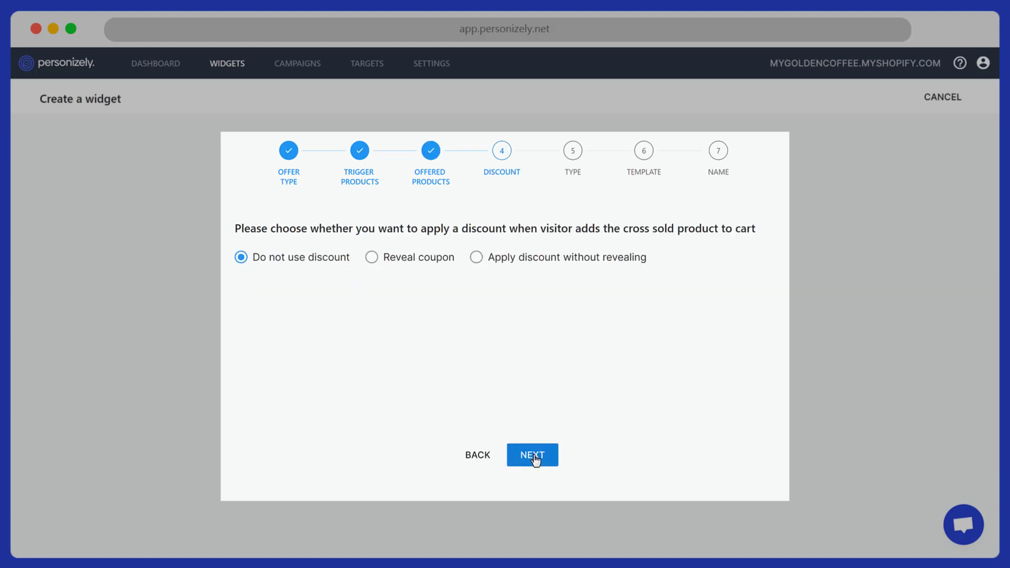
Create the Cross Sell widget as a callout without a discount, using the first template, and activate it.
click(533, 455)
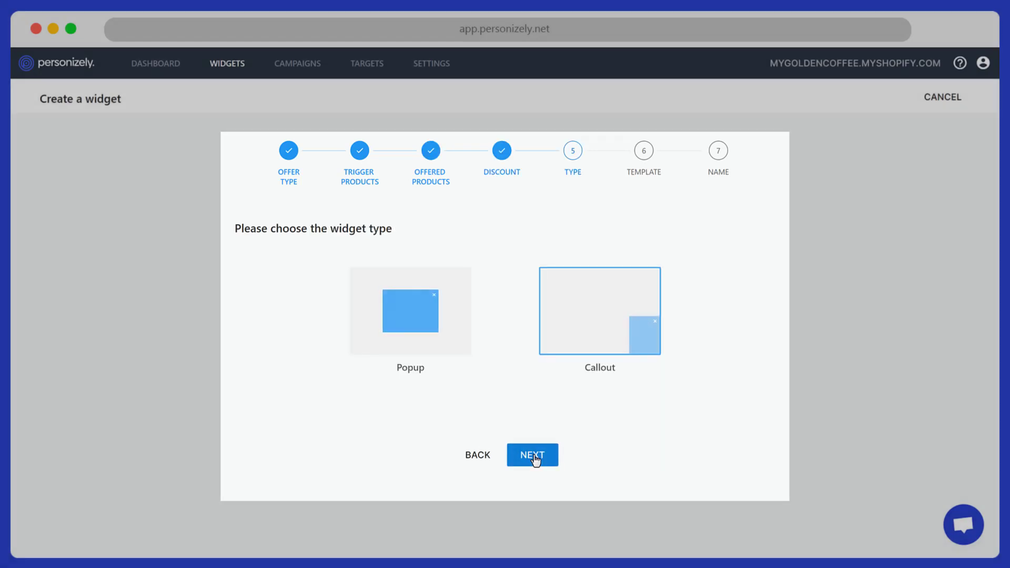
click(532, 456)
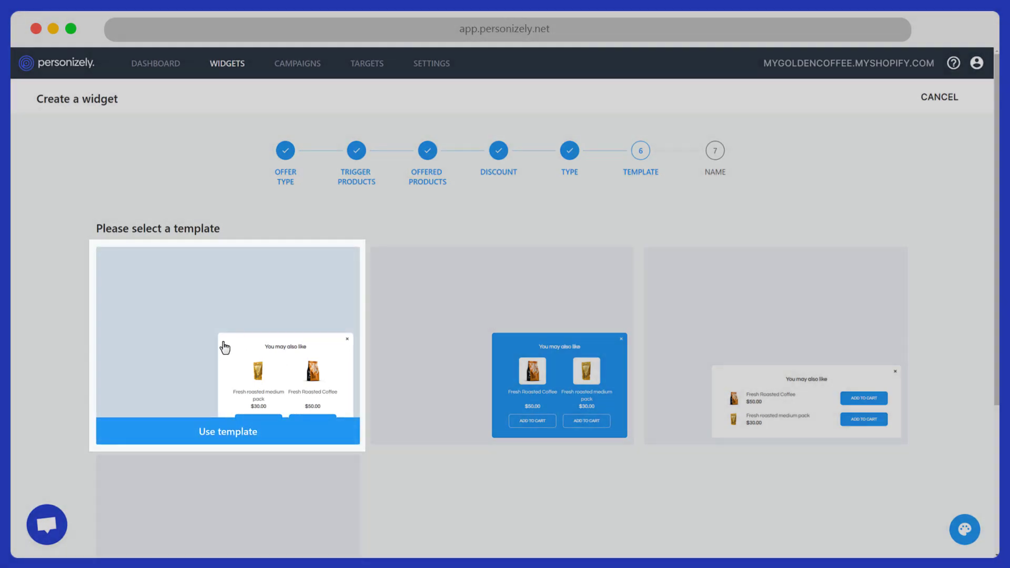
click(224, 347)
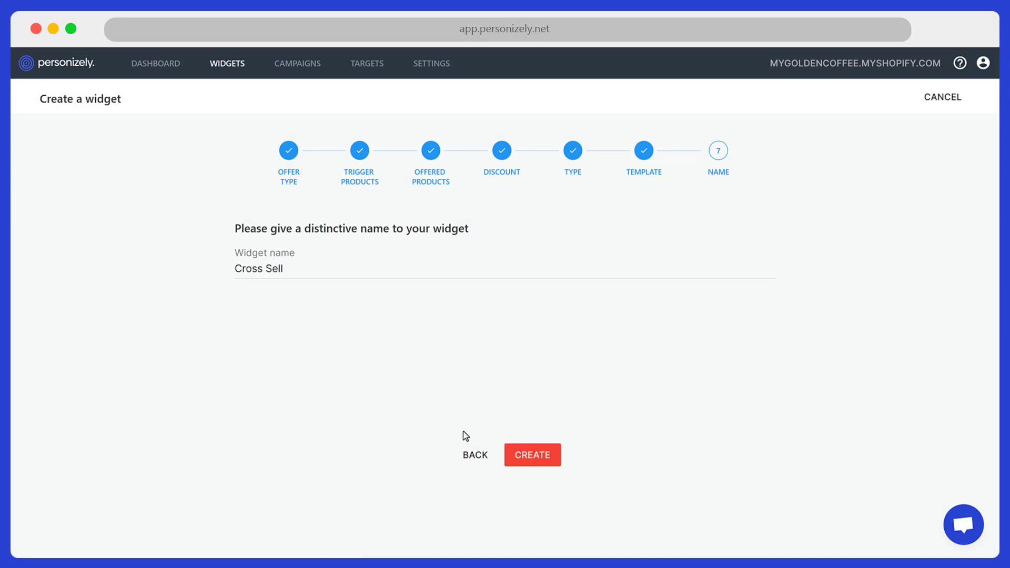
click(532, 456)
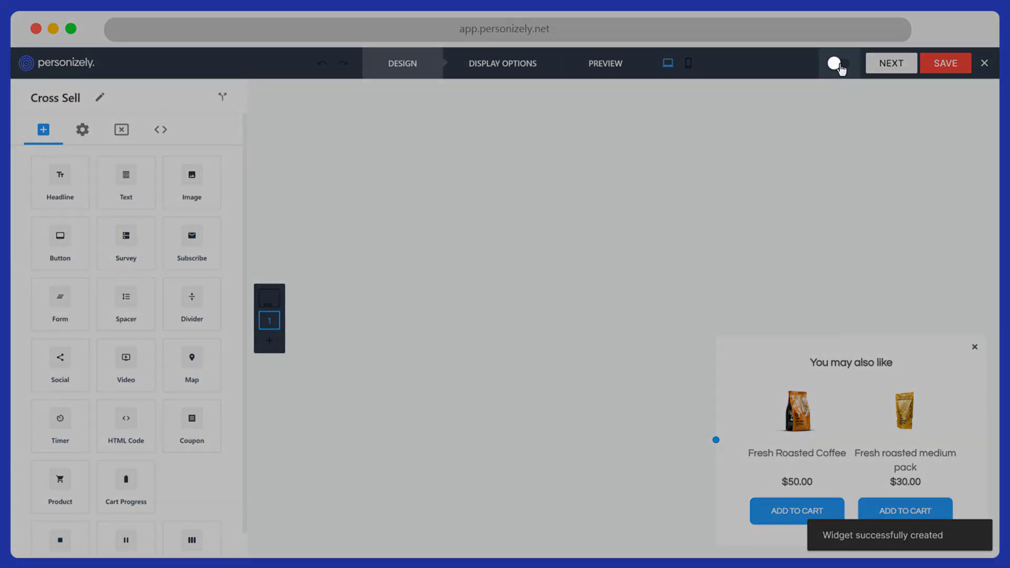
click(839, 64)
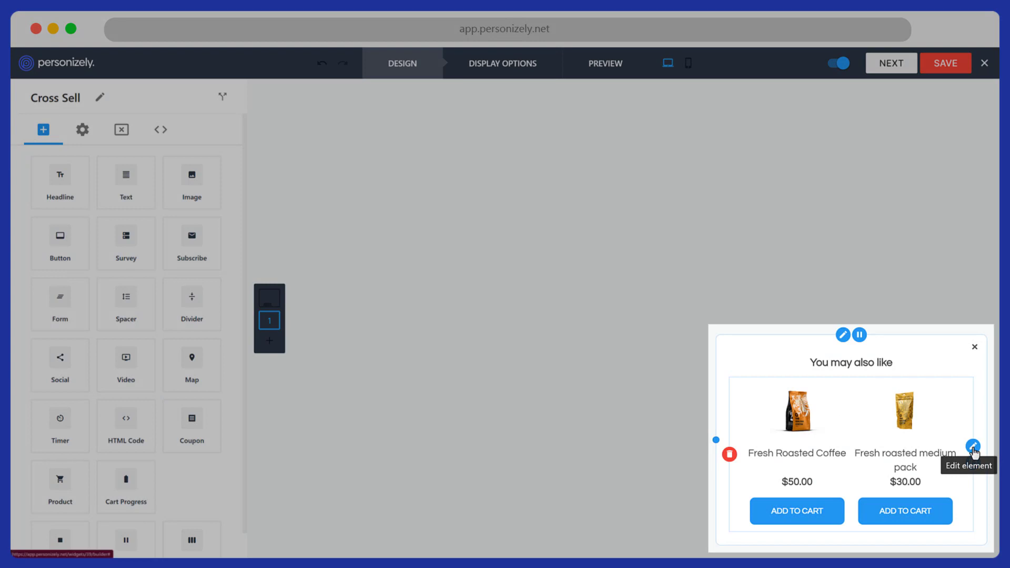
Add a second rule to the product element, triggered when the visitor adds the Coffee Mug.
click(973, 447)
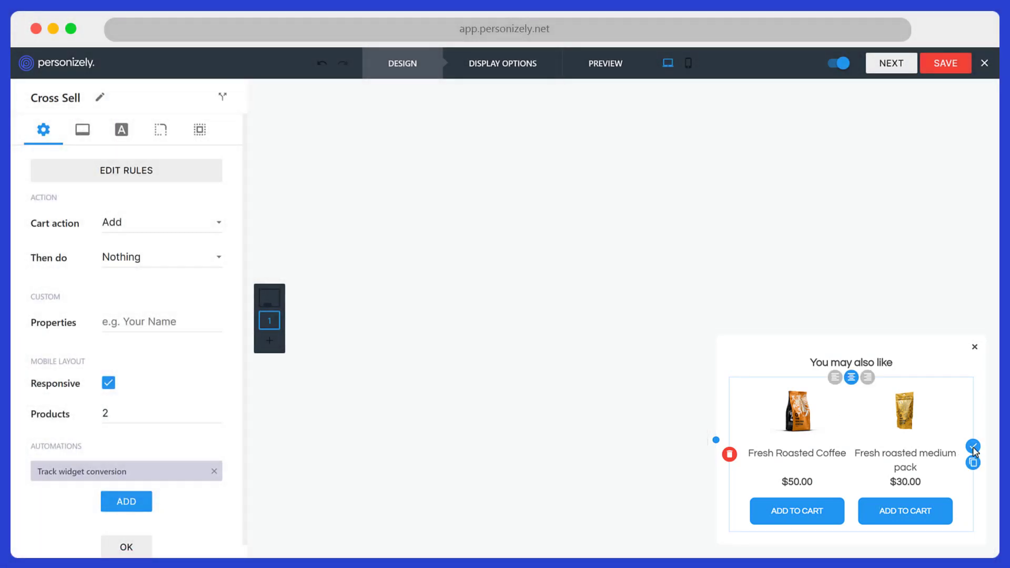
click(126, 176)
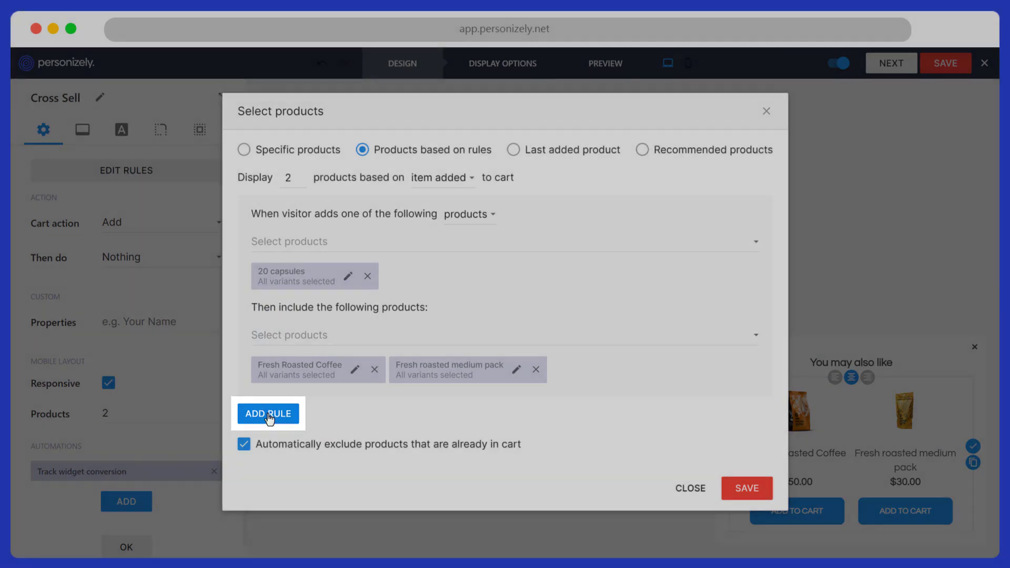
click(269, 416)
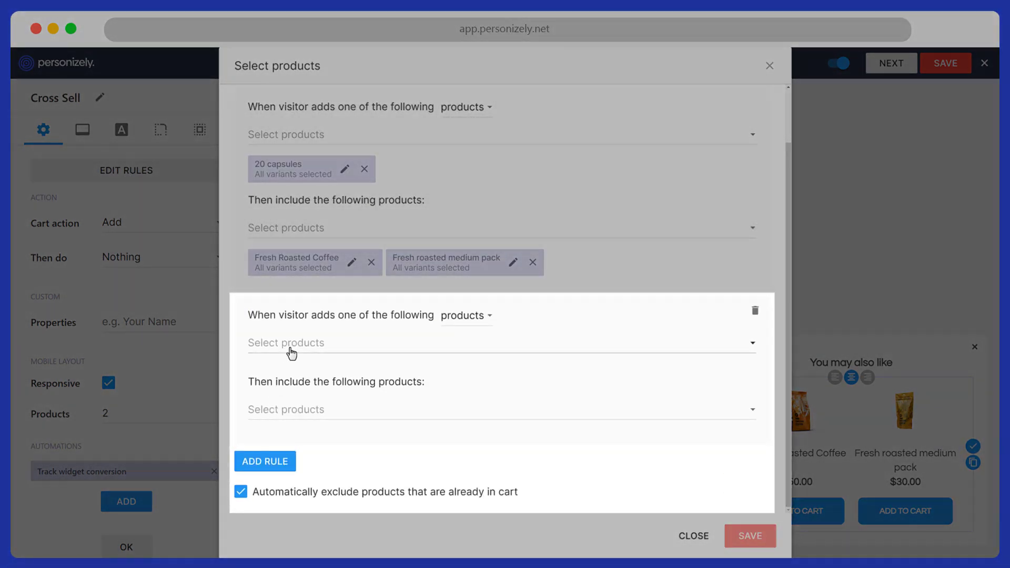
click(289, 346)
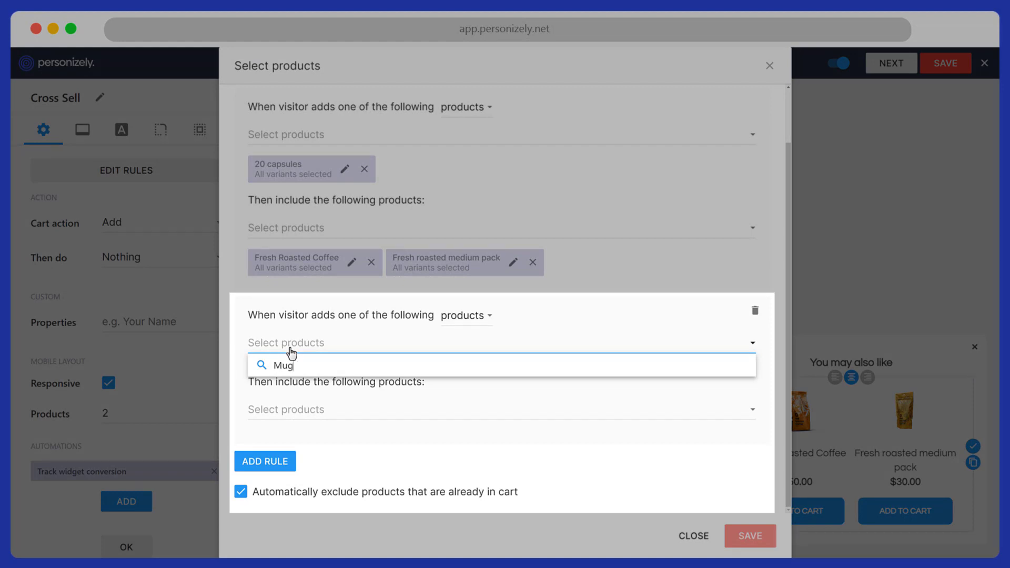
click(291, 392)
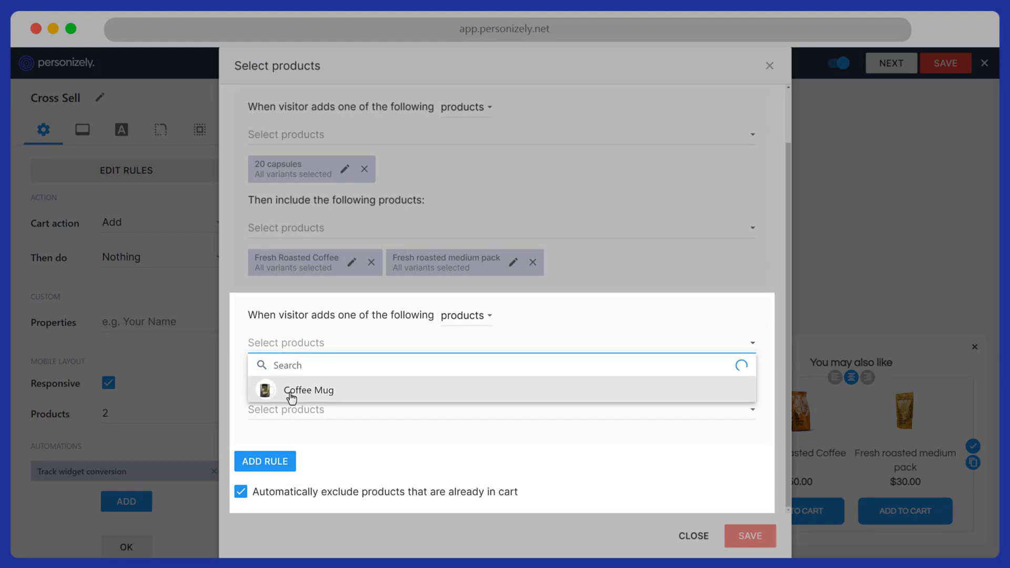
Include Fresh roasted medium pack and Fresh Roasted Coffee in the Coffee Mug rule, then save the rules and the widget.
click(295, 437)
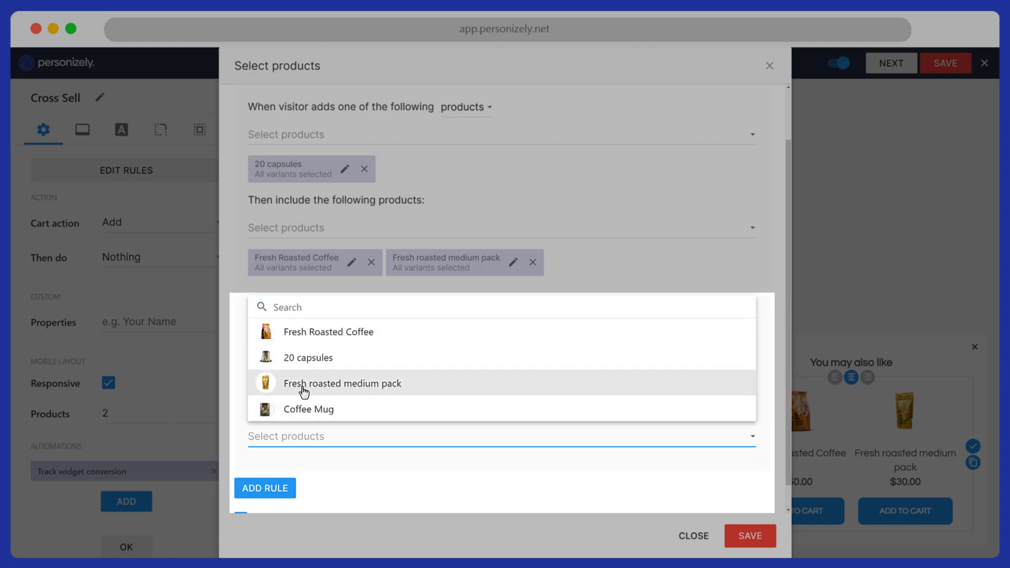
click(304, 387)
click(295, 434)
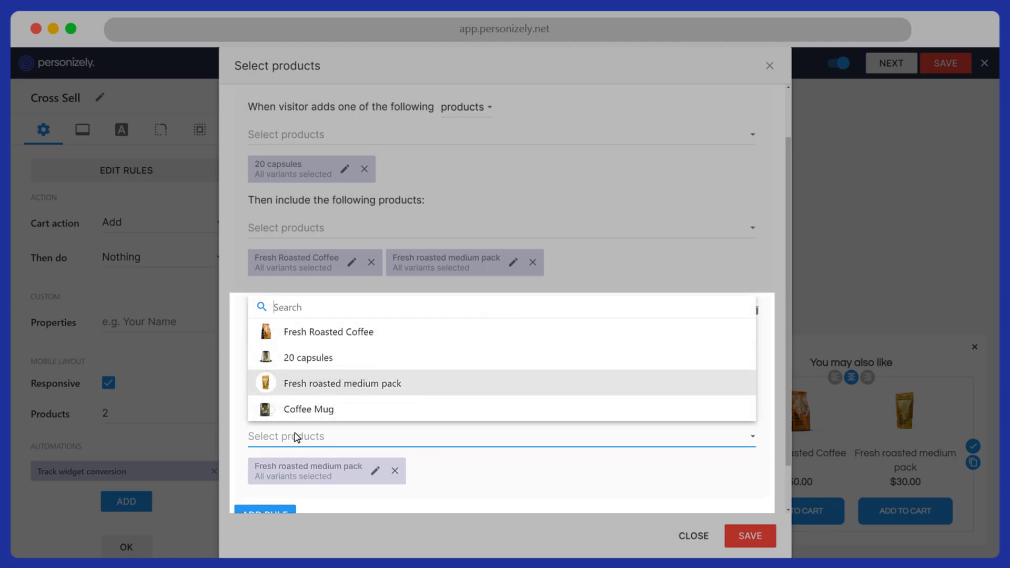
click(298, 334)
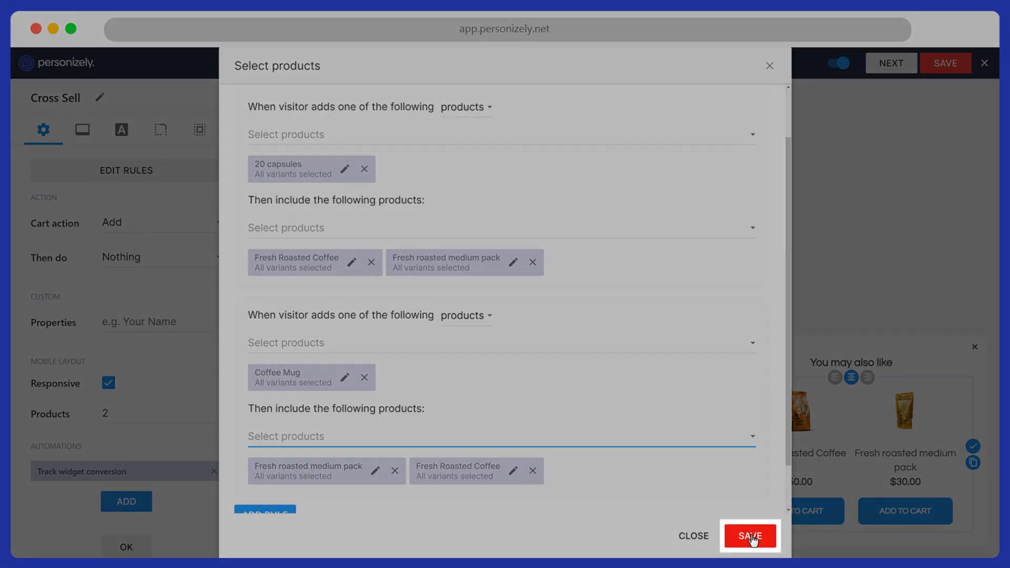
click(751, 537)
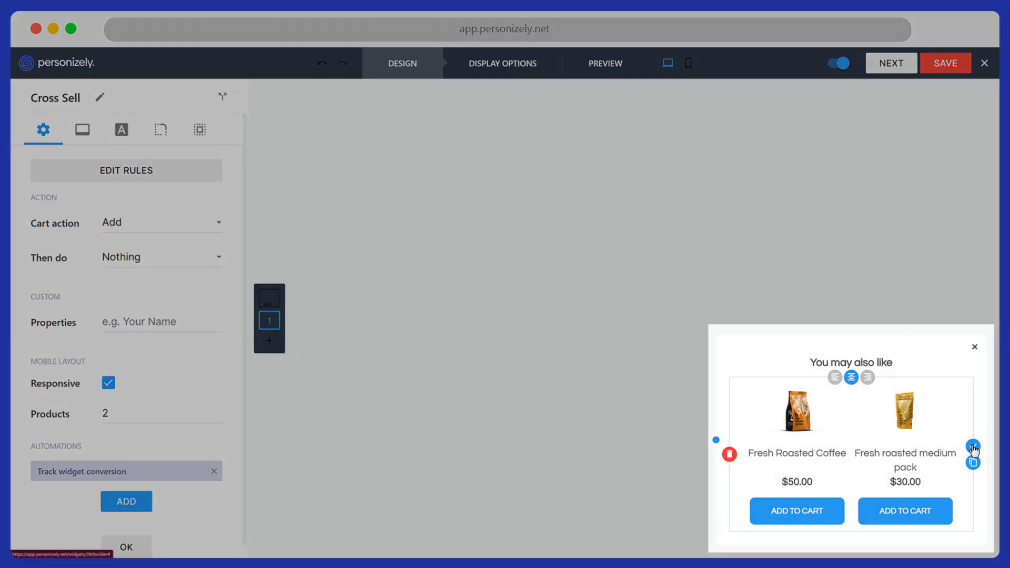
click(973, 447)
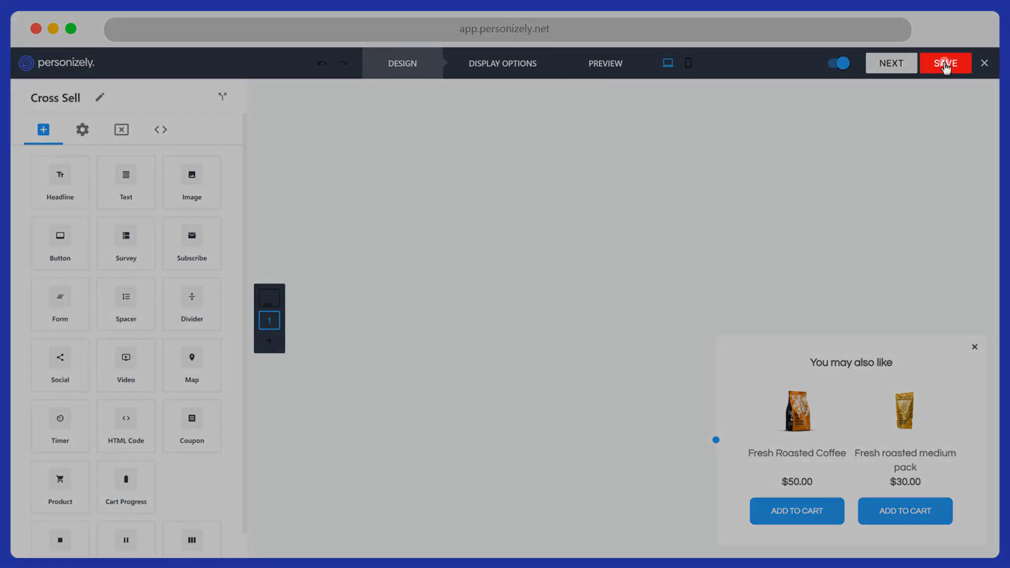
click(945, 63)
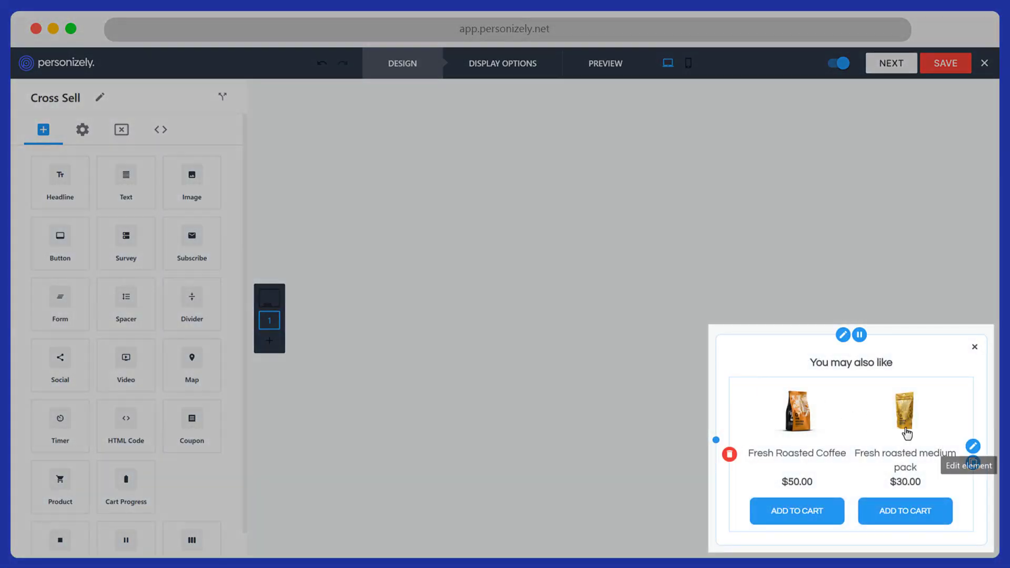
Set the product element to go to the URL /cart after adding to the cart, and save the widget.
click(973, 447)
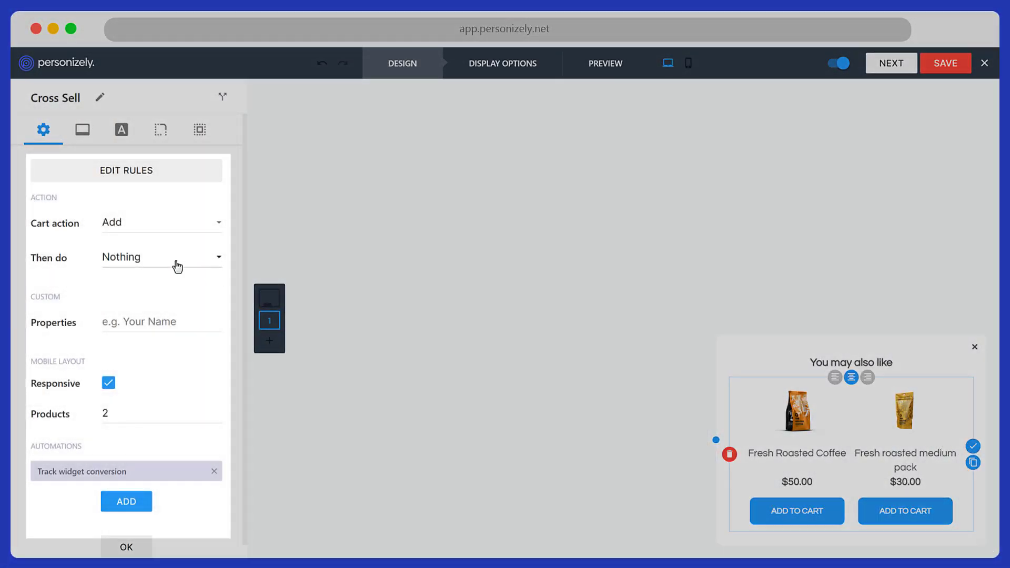
click(159, 258)
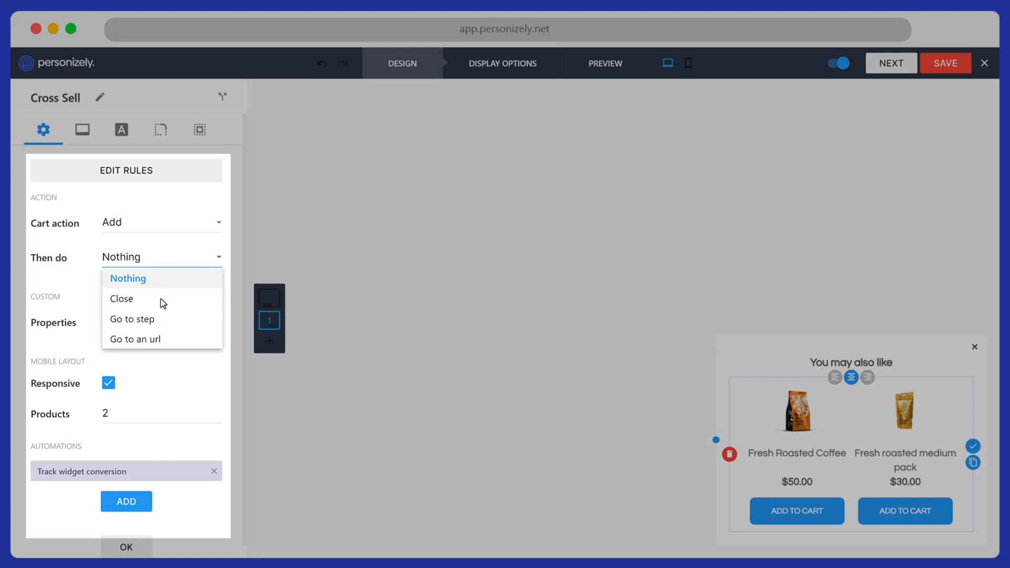
click(161, 343)
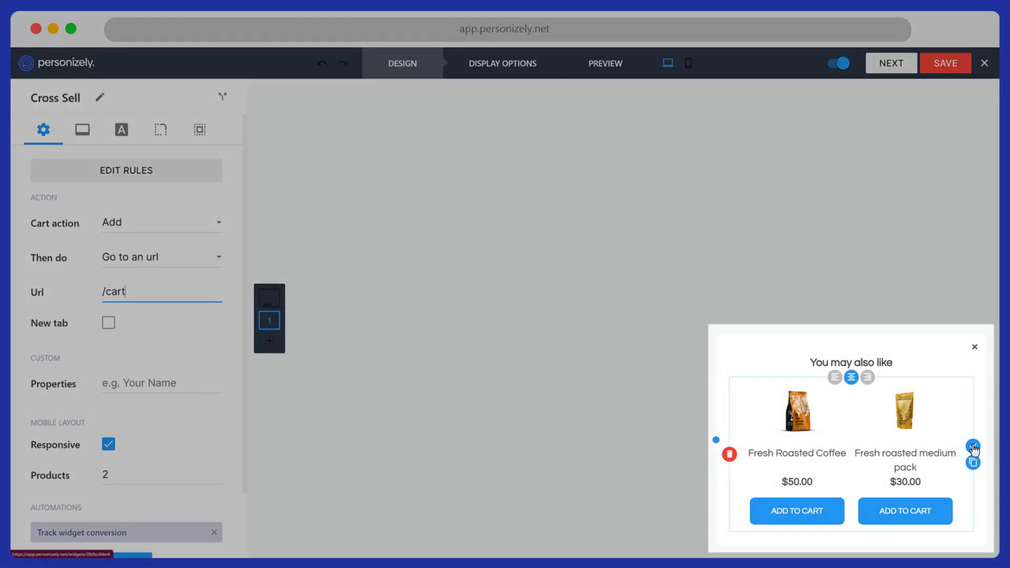
click(973, 446)
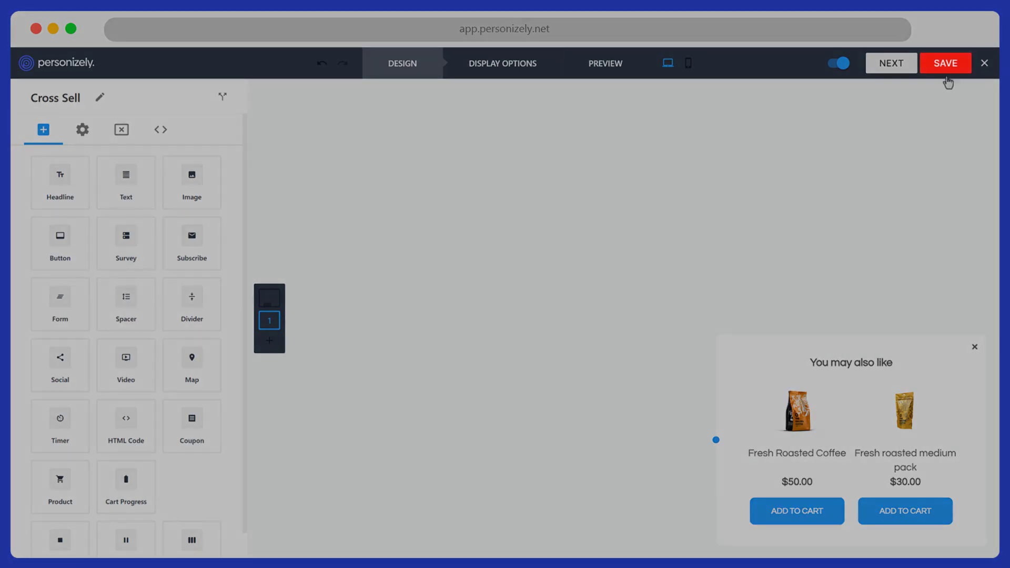
click(945, 64)
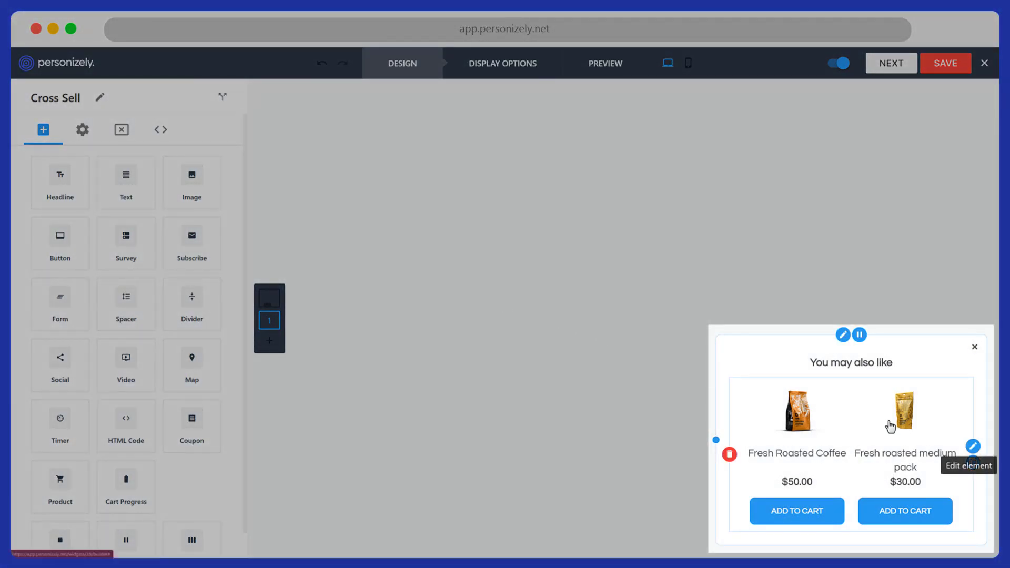
Change the product buttons' text to "I want this" and save the widget.
click(974, 448)
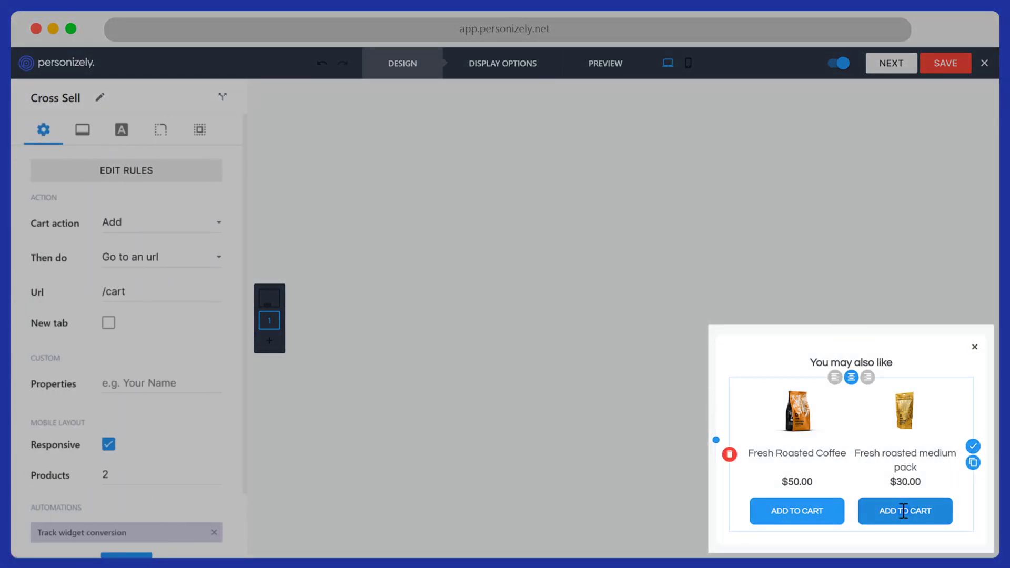
key(BackSpace)
click(974, 446)
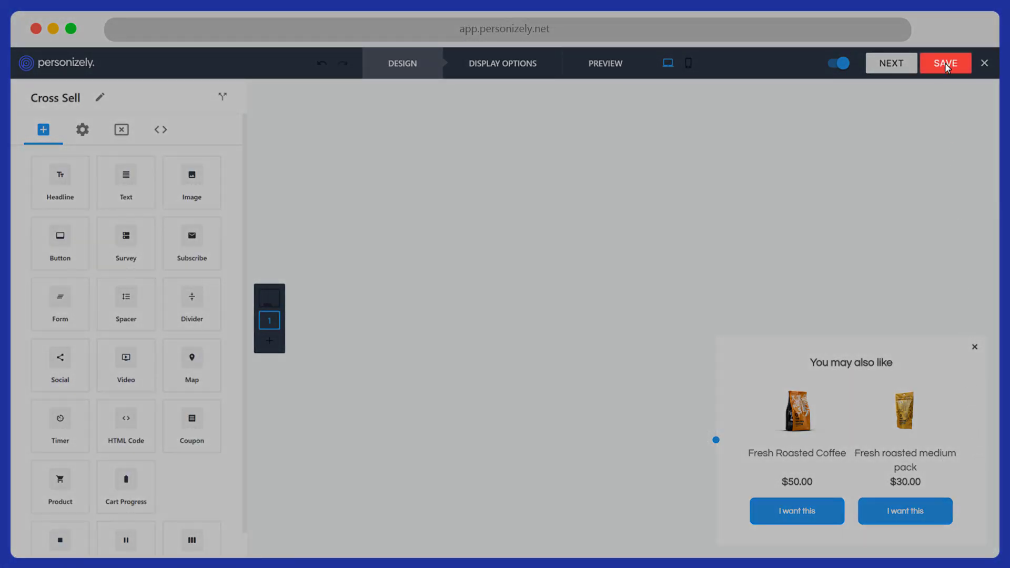
click(945, 63)
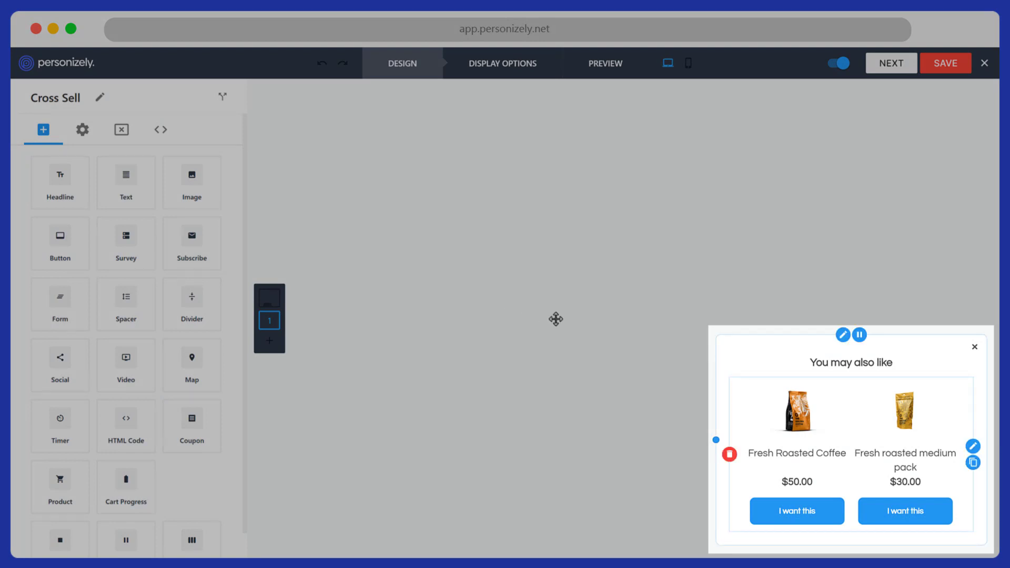
Set the product element's layout type to Horizontal and show the Quantity field, placed just before the Button.
click(973, 447)
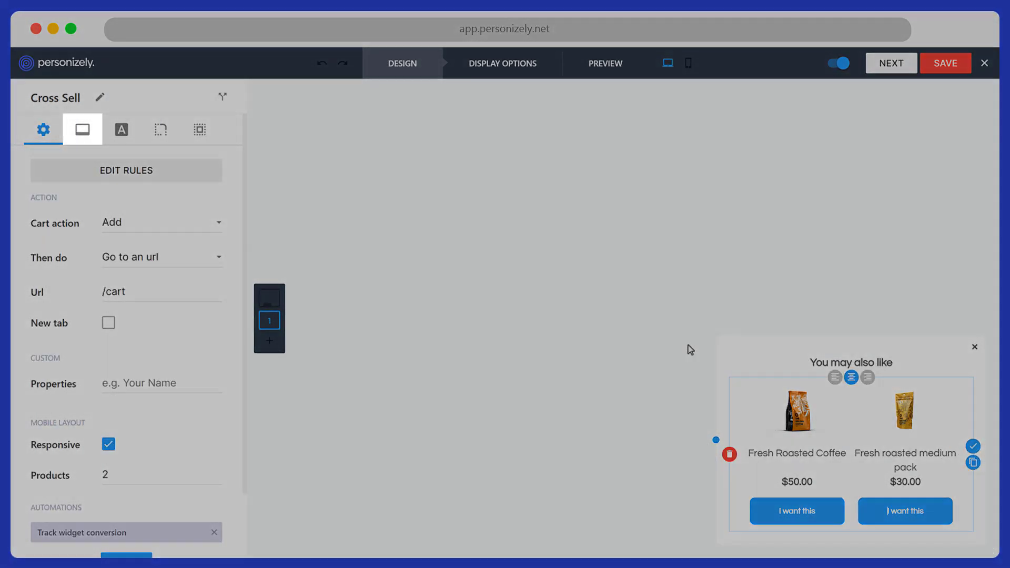
click(83, 130)
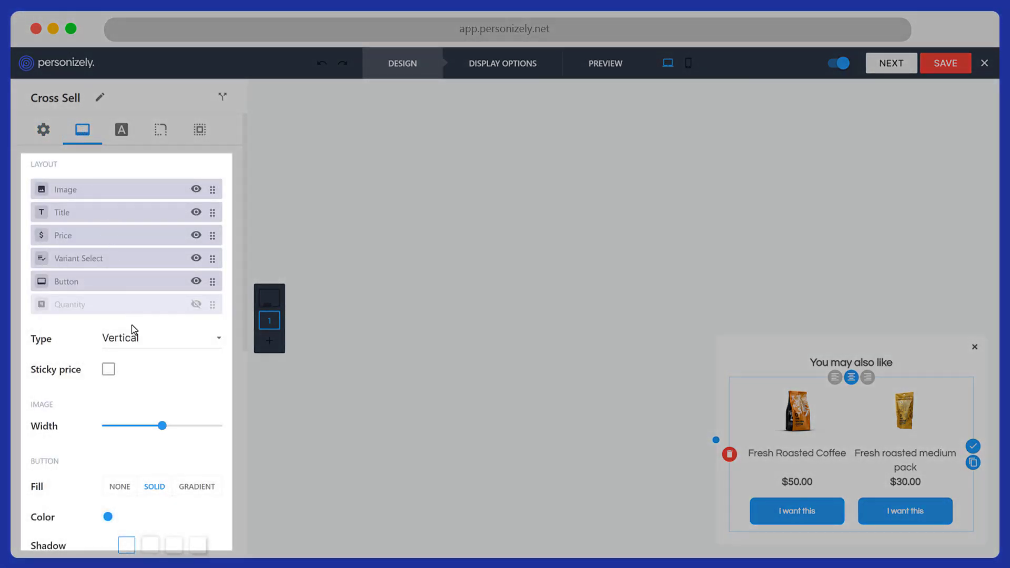
click(134, 338)
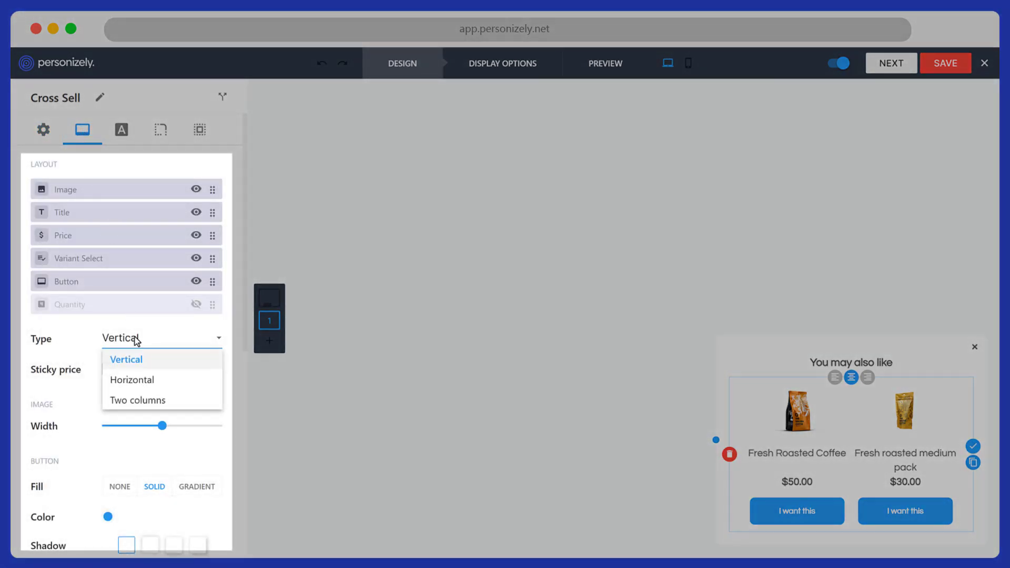
click(130, 380)
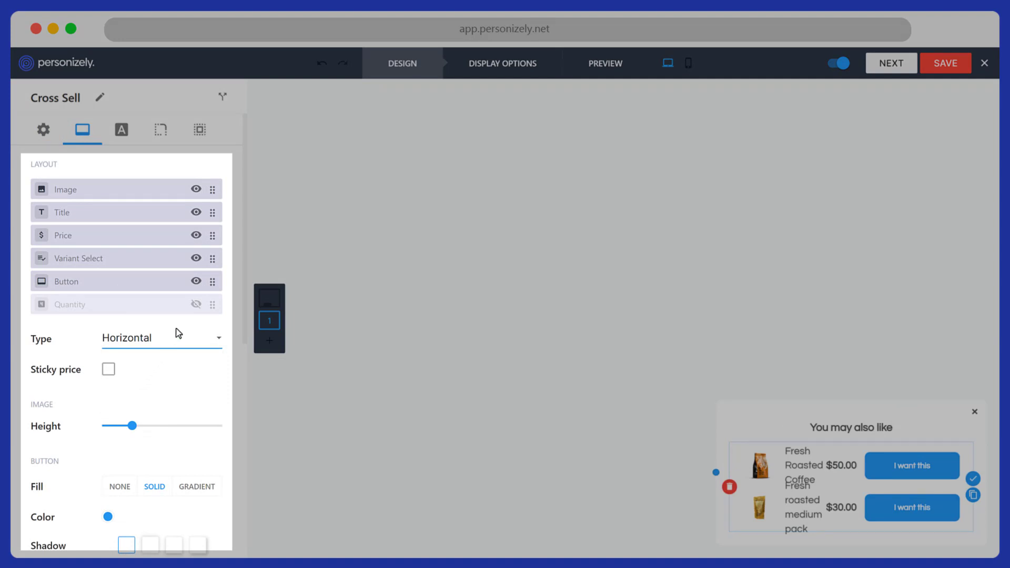
click(196, 305)
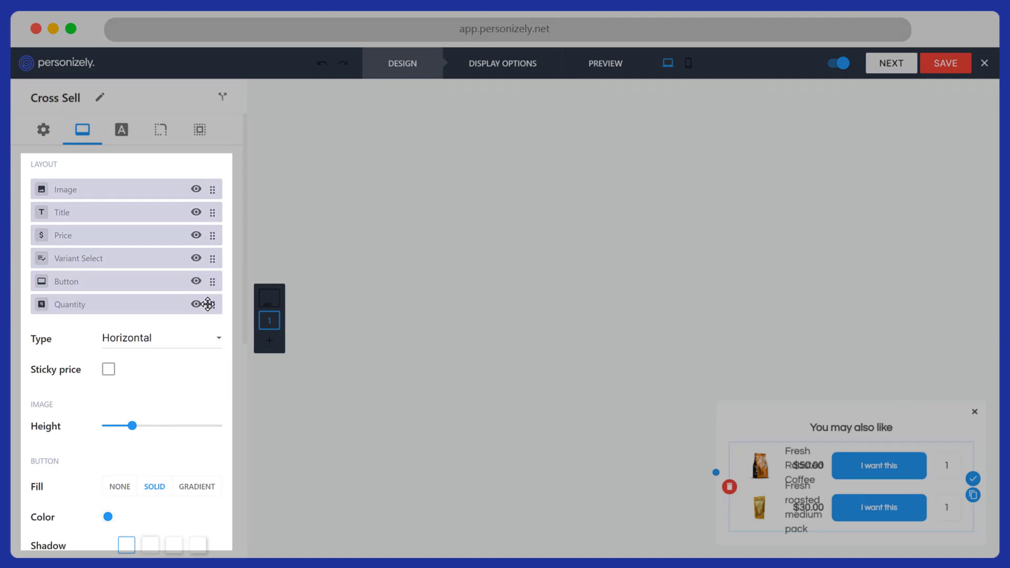
drag(213, 304, 216, 275)
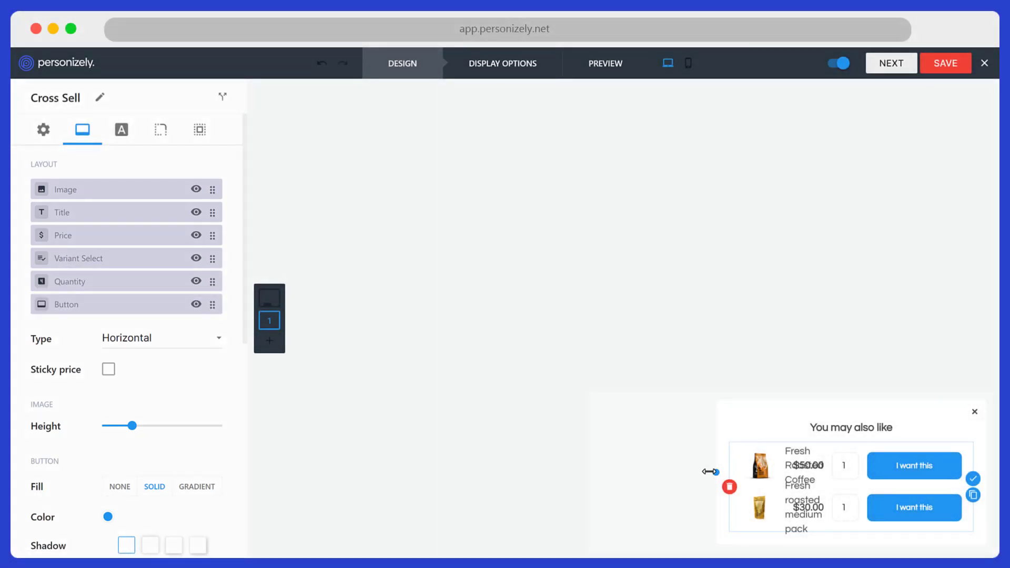
Widen the callout to about one and a half times its width so titles clear the prices, and save the widget.
drag(716, 472, 596, 470)
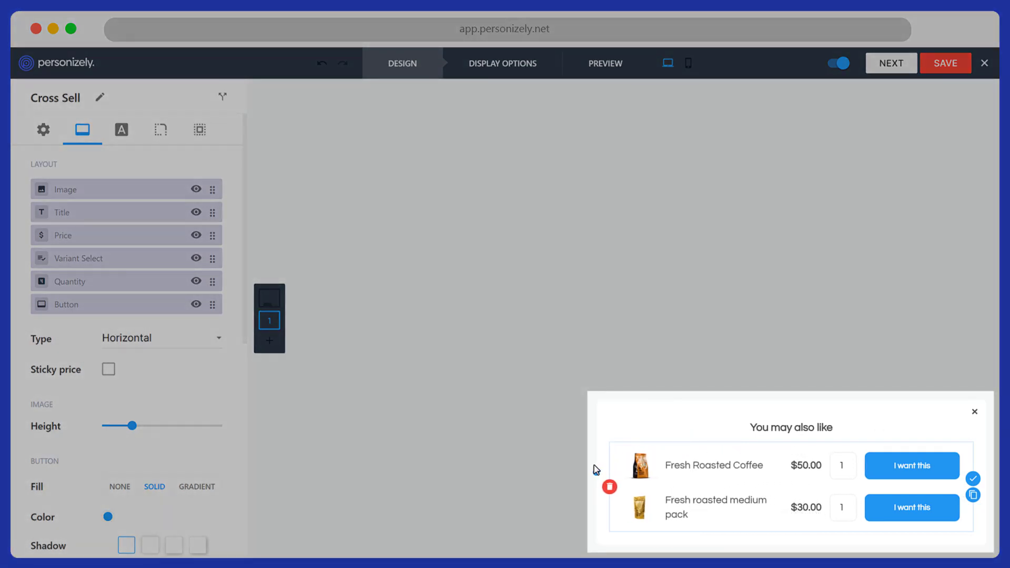
click(972, 478)
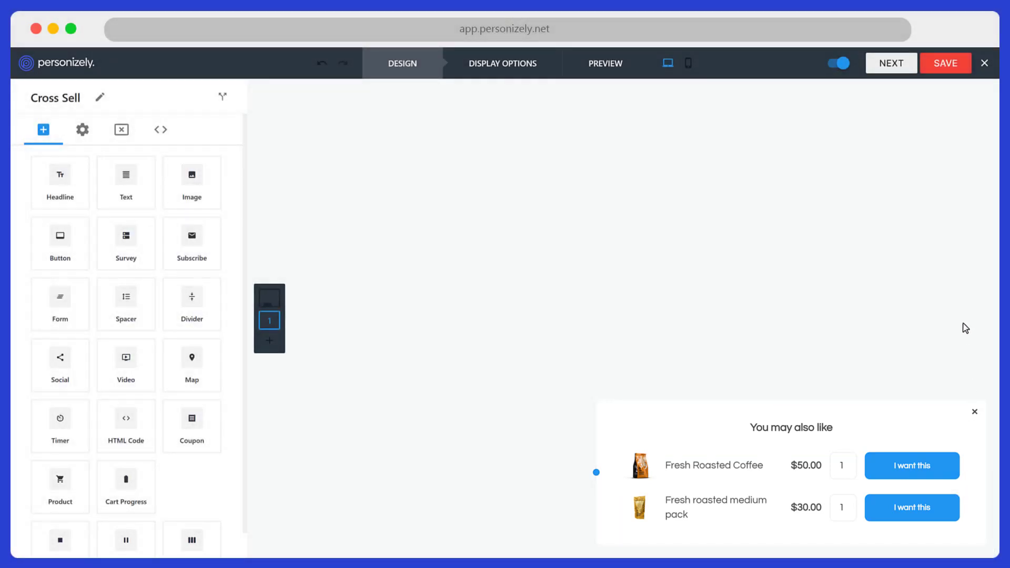
click(946, 63)
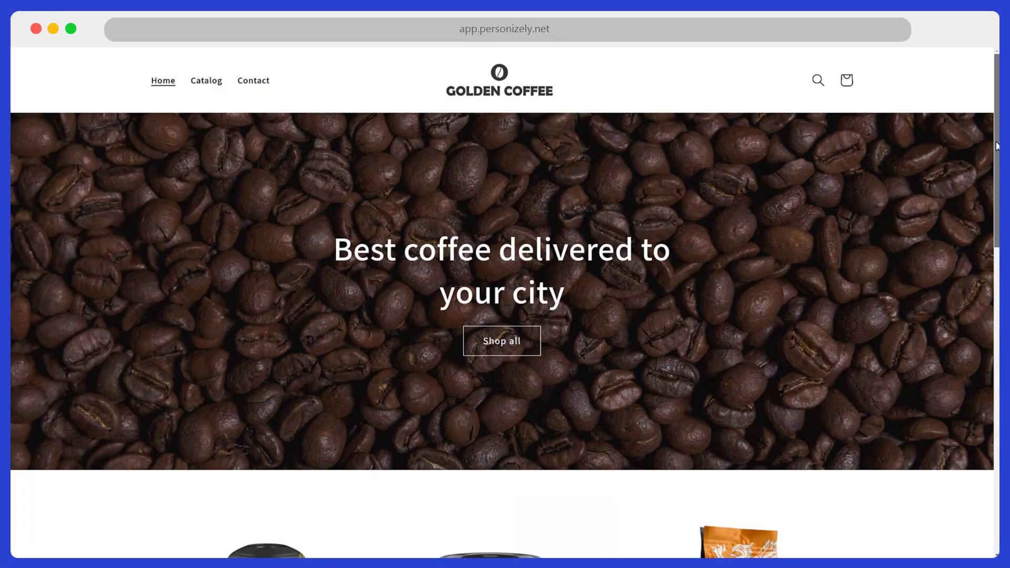
In the Golden Coffee store, add 20 capsules to the cart and accept the Fresh roasted medium pack offered in the callout.
scroll(996, 207, down, 3)
drag(996, 208, 996, 302)
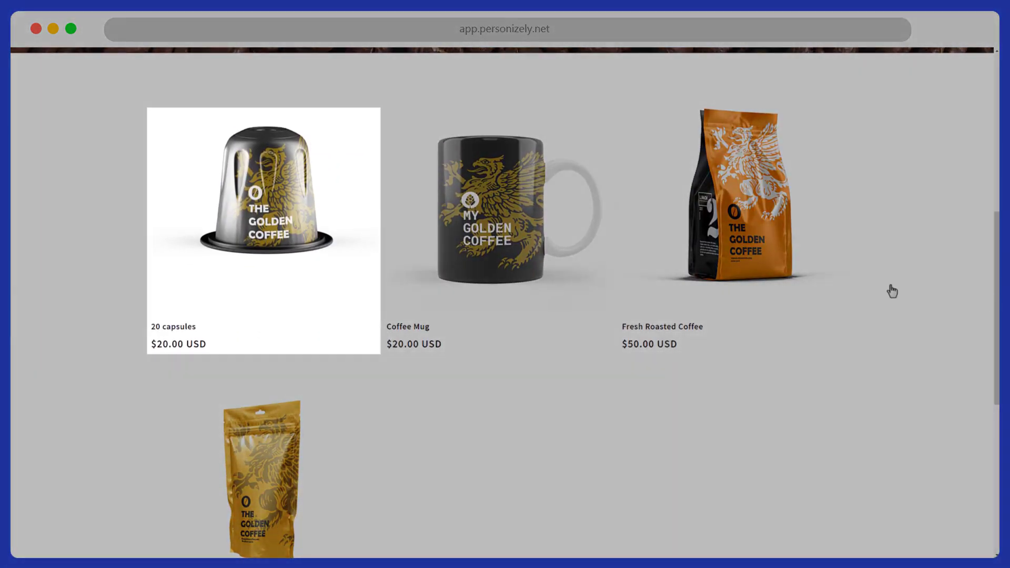
click(345, 214)
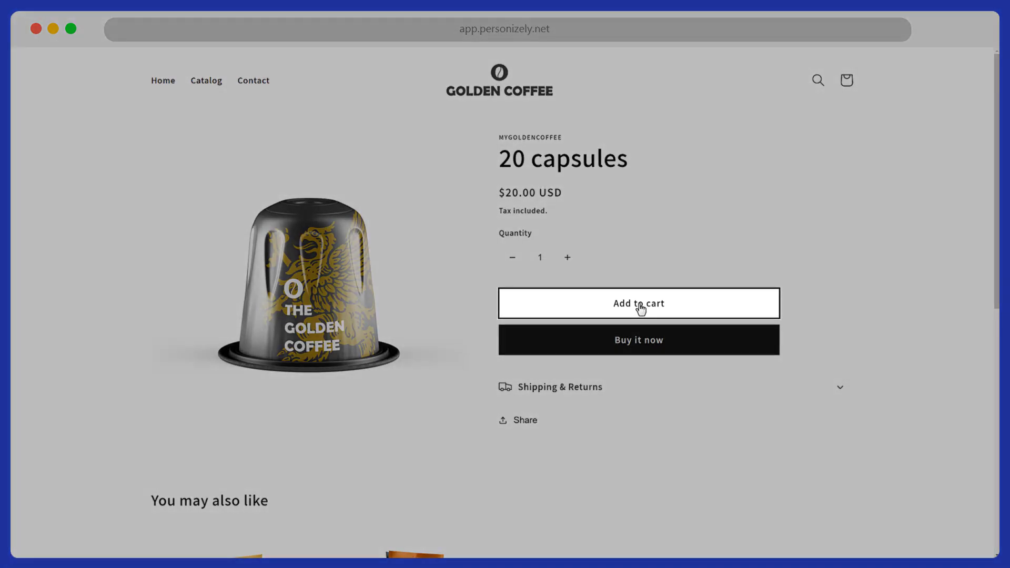
click(640, 310)
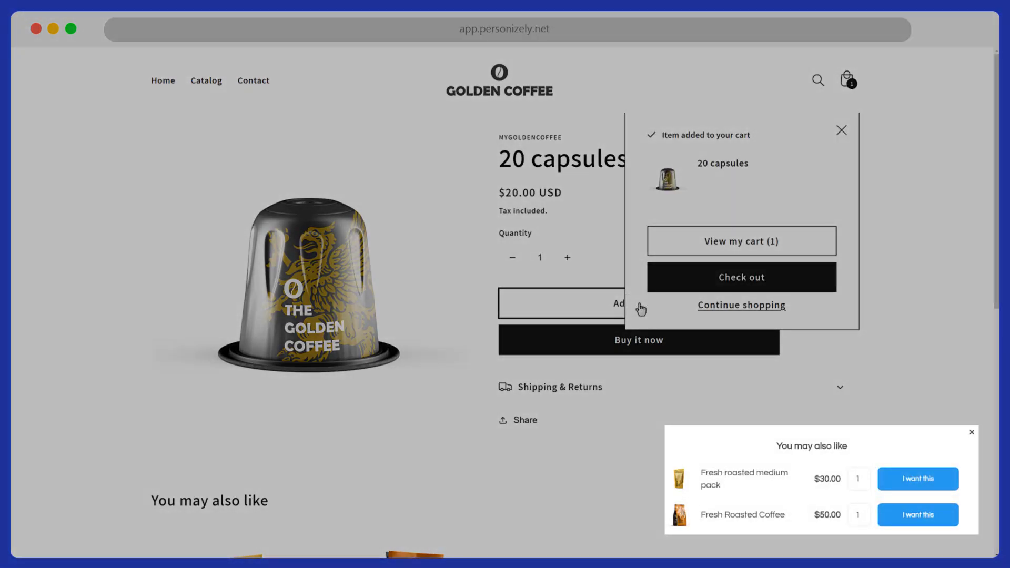
click(929, 472)
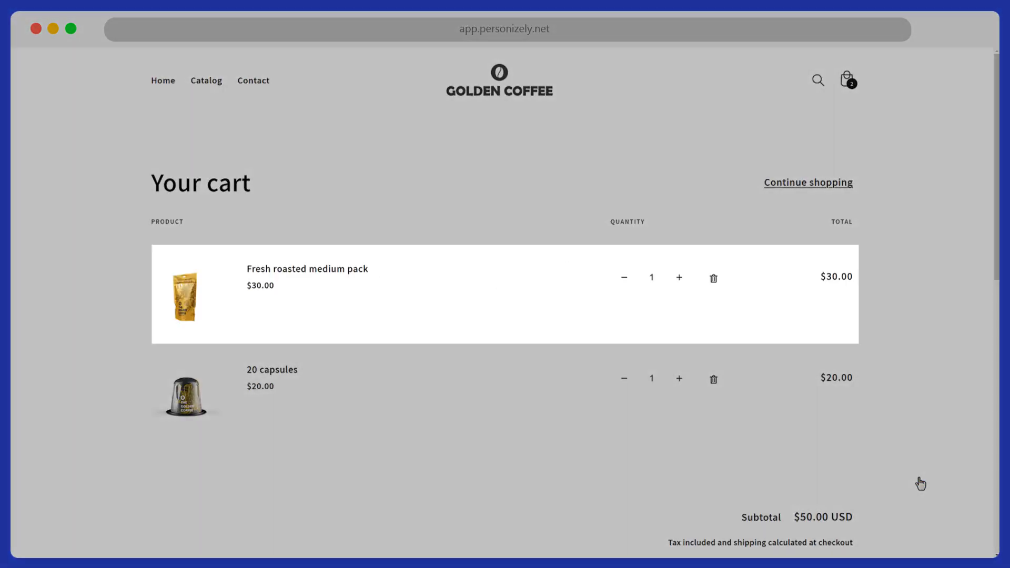